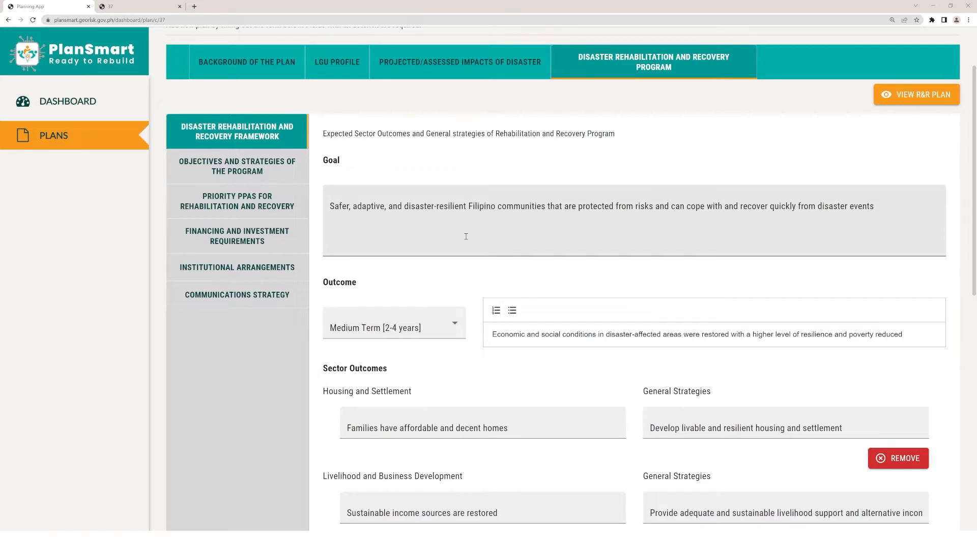
- Choose Housing and Settlement as the sector for a new sector outcome in the recovery framework
{"action": "scroll", "coordinate": [466, 237], "scroll_direction": "down", "scroll_amount": 2}
{"action": "left_click", "coordinate": [515, 258]}
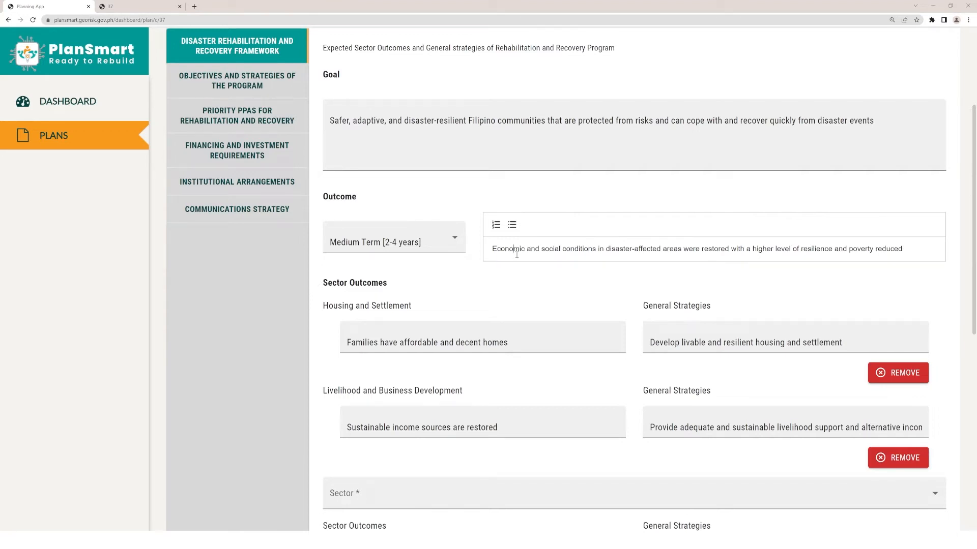
{"action": "scroll", "coordinate": [516, 254], "scroll_direction": "down", "scroll_amount": 2}
{"action": "left_click", "coordinate": [516, 257]}
{"action": "scroll", "coordinate": [519, 277], "scroll_direction": "down", "scroll_amount": 2}
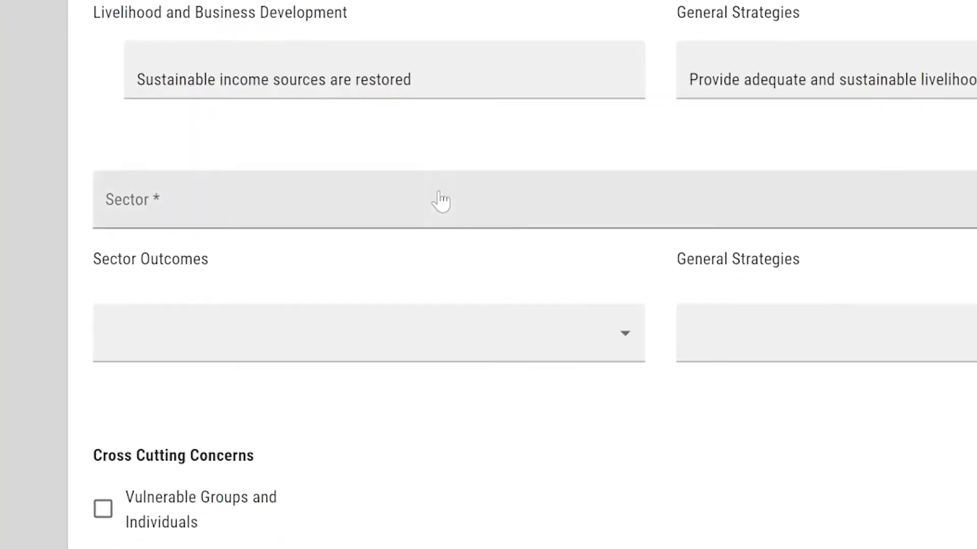
{"action": "left_click", "coordinate": [507, 318]}
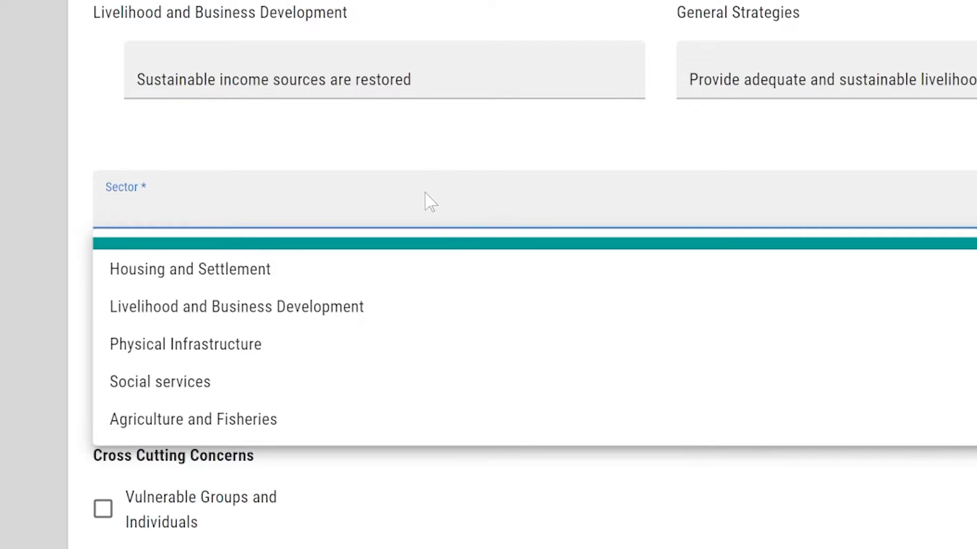
{"action": "left_click", "coordinate": [420, 279]}
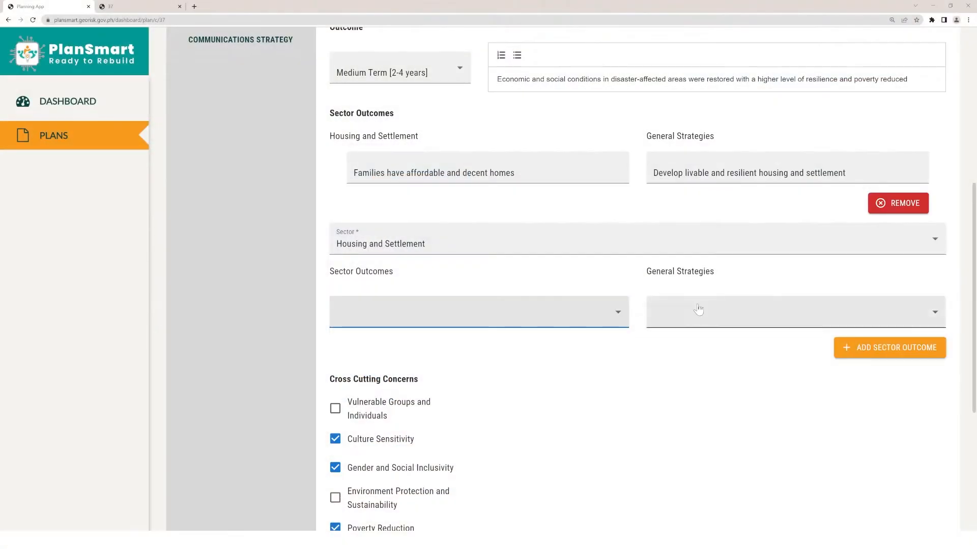
- Add the sector outcome "Families have affordable and decent homes" with the general strategy "Develop livable and resilient housing and settlement"
{"action": "left_click", "coordinate": [600, 310]}
{"action": "left_click", "coordinate": [598, 350]}
{"action": "left_click", "coordinate": [695, 313]}
{"action": "left_click", "coordinate": [695, 351]}
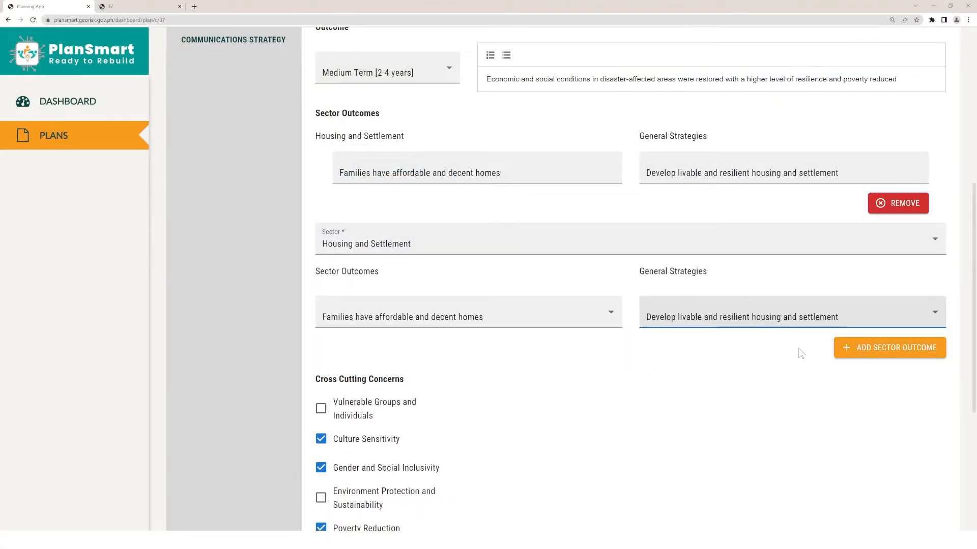
{"action": "left_click", "coordinate": [868, 356]}
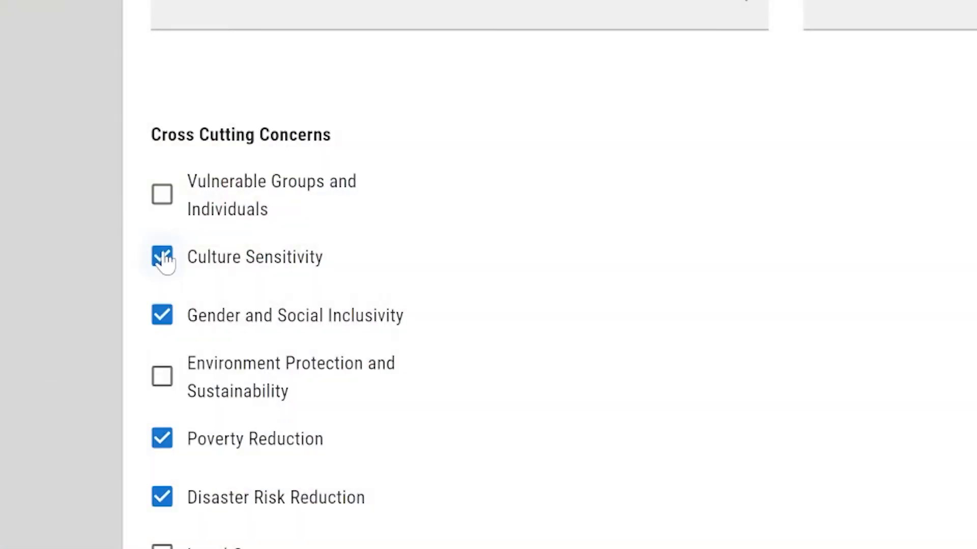
- Keep Culture Sensitivity selected as a cross-cutting concern and save the Disaster Rehabilitation and Recovery Framework
{"action": "left_click", "coordinate": [163, 255]}
{"action": "left_click", "coordinate": [164, 256]}
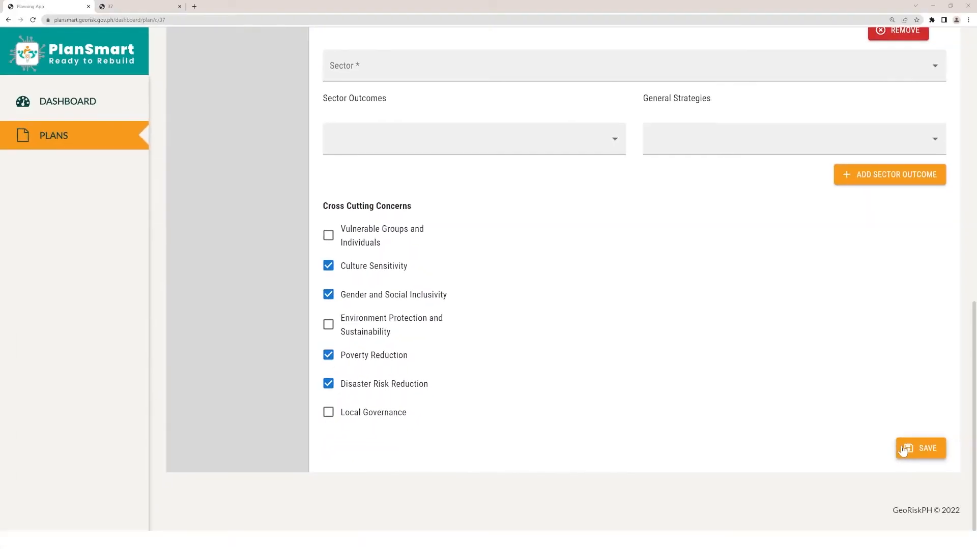
{"action": "left_click", "coordinate": [910, 448]}
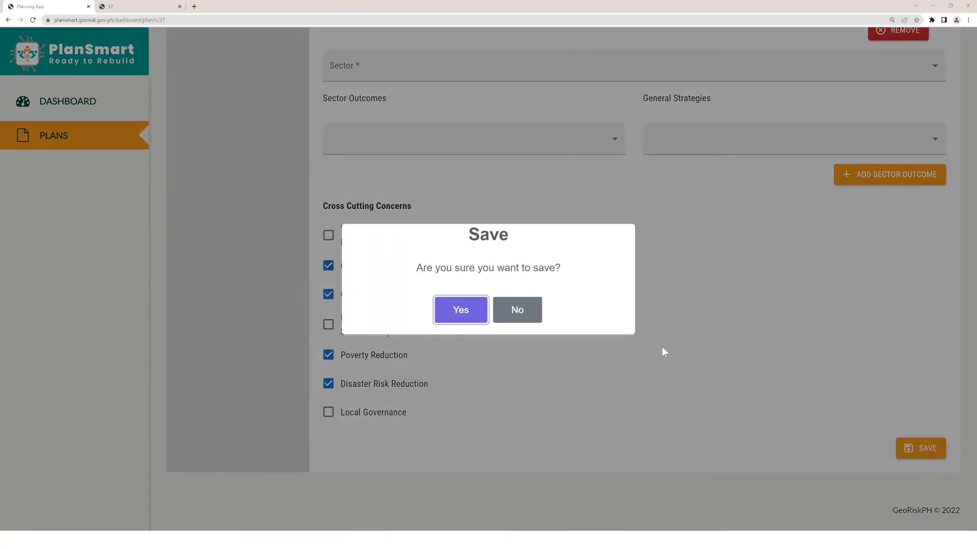
{"action": "left_click", "coordinate": [476, 313]}
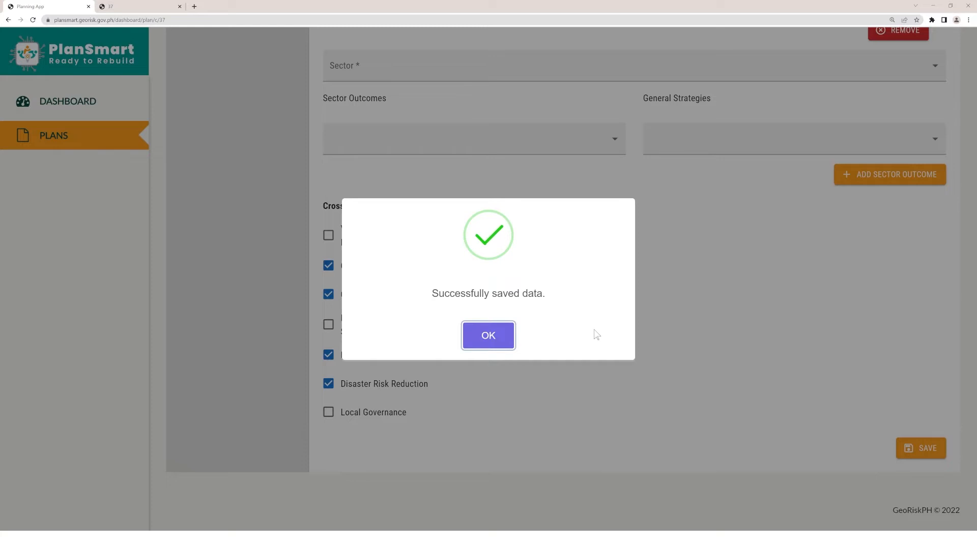
{"action": "left_click", "coordinate": [505, 336]}
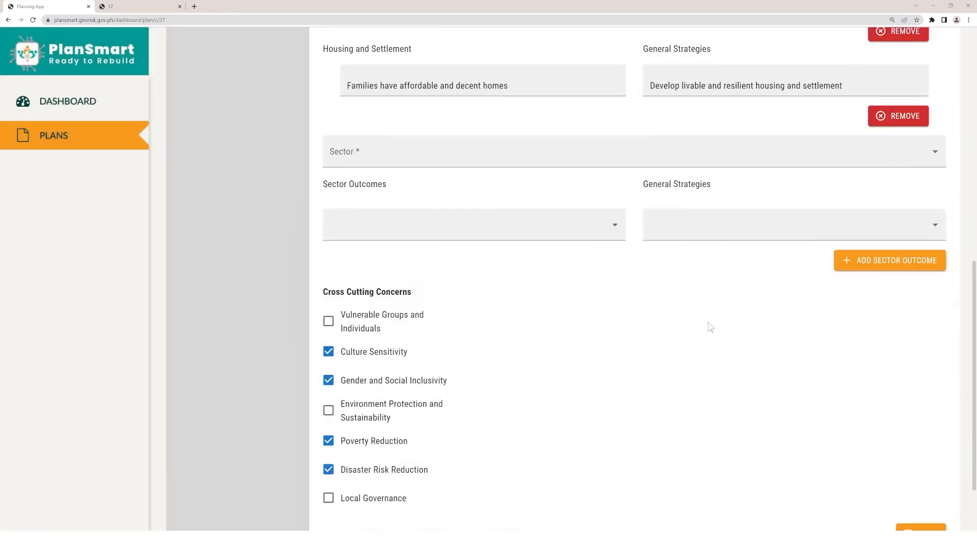
- Open the R&R plan report to review the saved framework
{"action": "scroll", "coordinate": [711, 327], "scroll_direction": "up", "scroll_amount": 3}
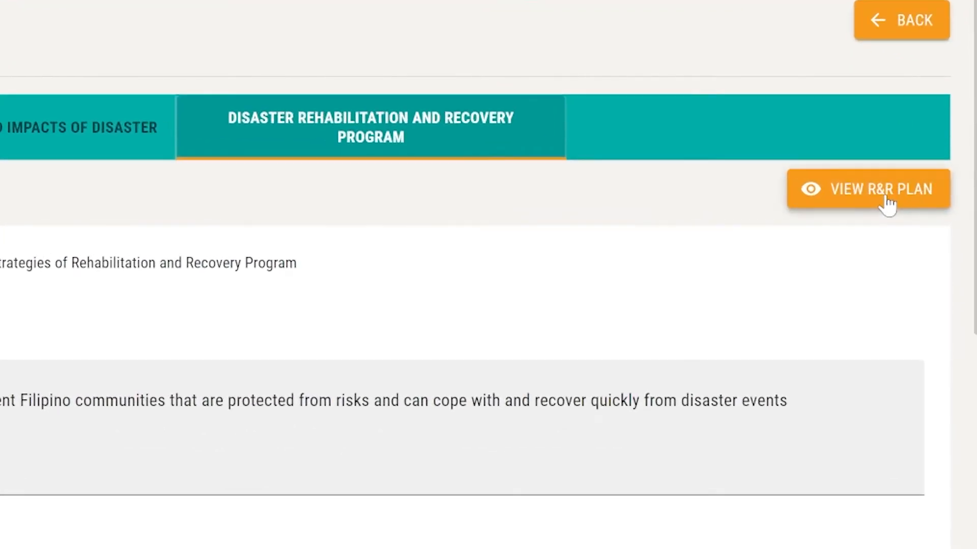
{"action": "left_click", "coordinate": [888, 203]}
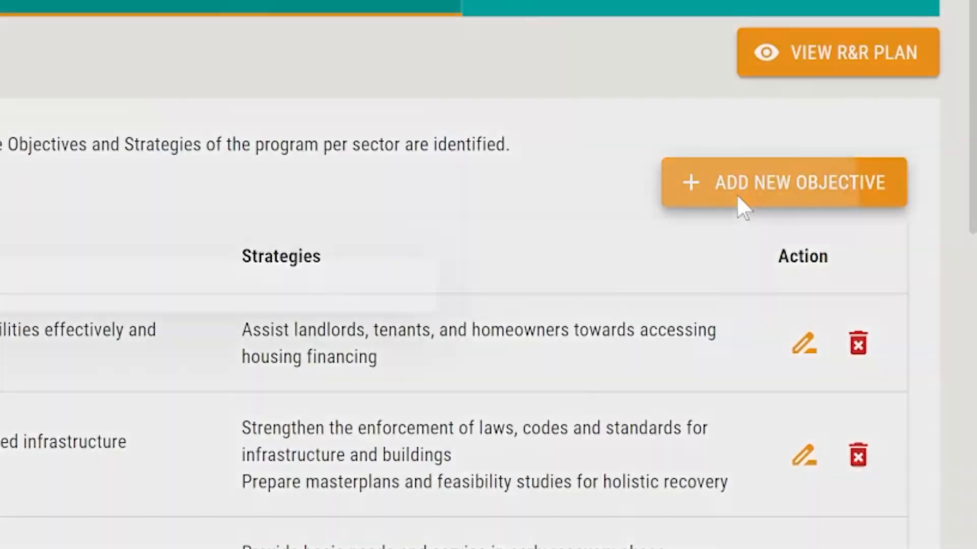
- Start a new objective for the Housing and Settlement sector: "To rebuild settlements and critical facilities effectively and efficiently"
{"action": "left_click", "coordinate": [738, 198]}
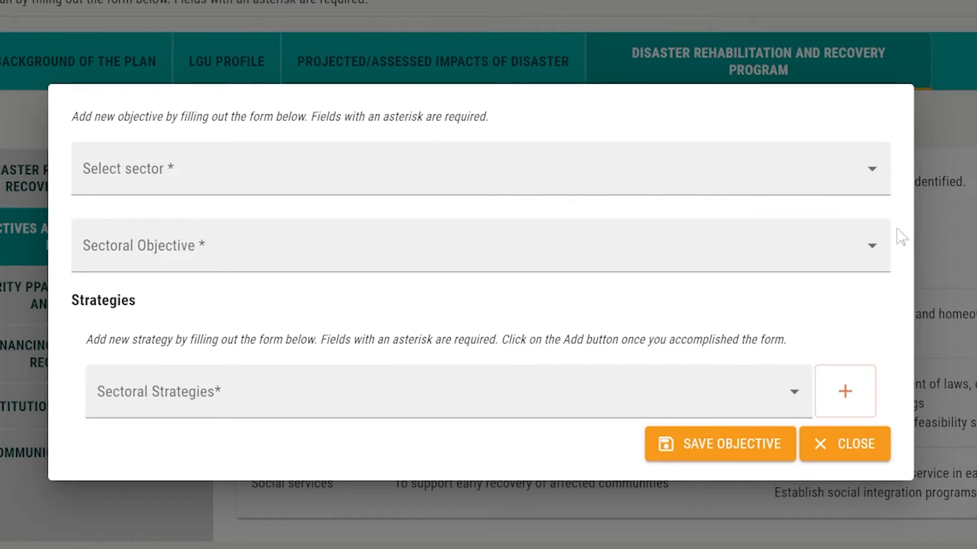
{"action": "left_click", "coordinate": [770, 172]}
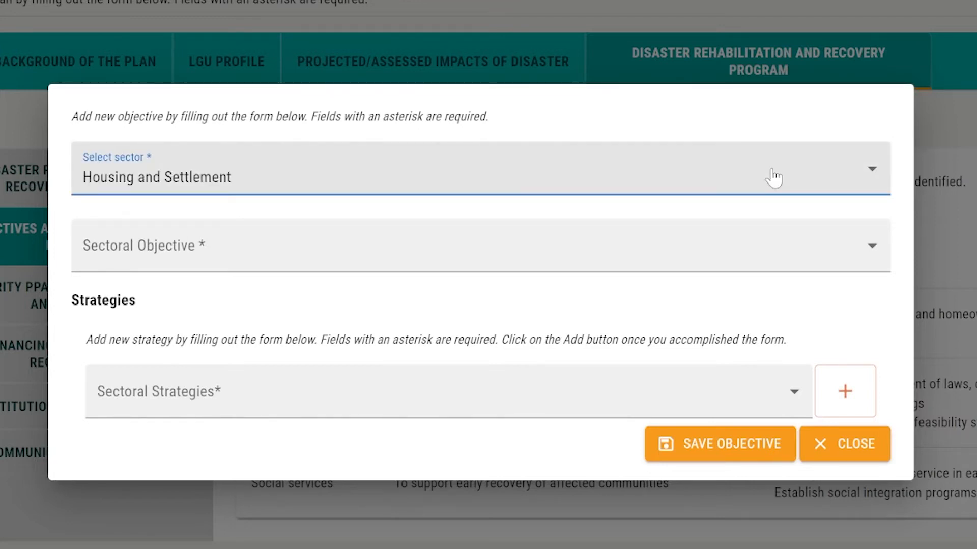
{"action": "left_click", "coordinate": [773, 178]}
{"action": "left_click", "coordinate": [760, 228]}
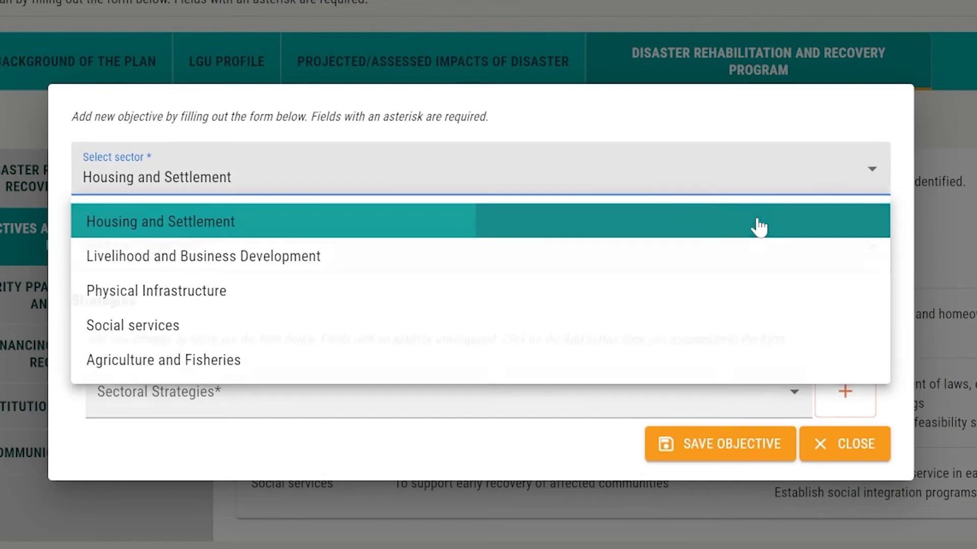
{"action": "left_click", "coordinate": [753, 246]}
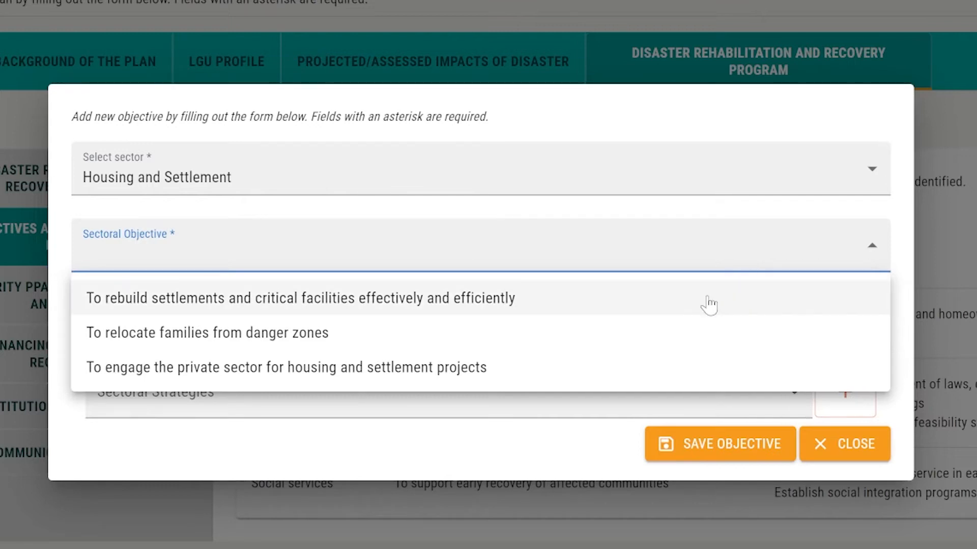
{"action": "left_click", "coordinate": [707, 299]}
- Add the sectoral strategy "Adopt a comprehensive housing program that includes emergency shelter assistance, transitional housing, and self-recovery" and save the objective
{"action": "left_click", "coordinate": [704, 389]}
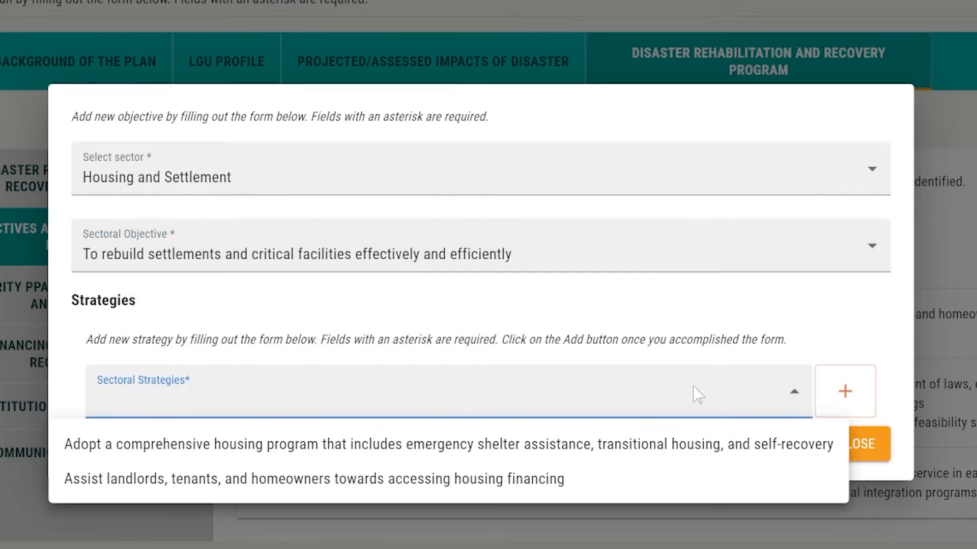
{"action": "left_click", "coordinate": [675, 444]}
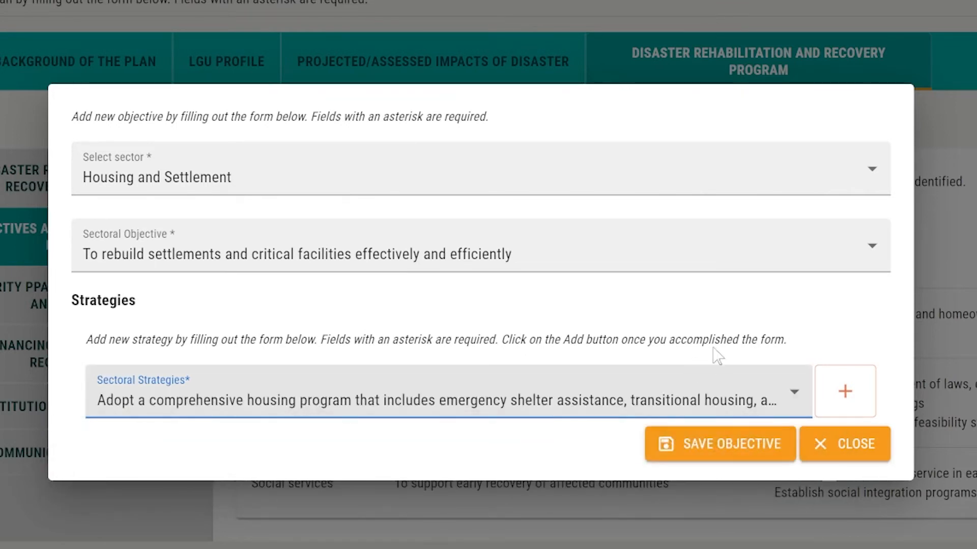
{"action": "left_click", "coordinate": [844, 392]}
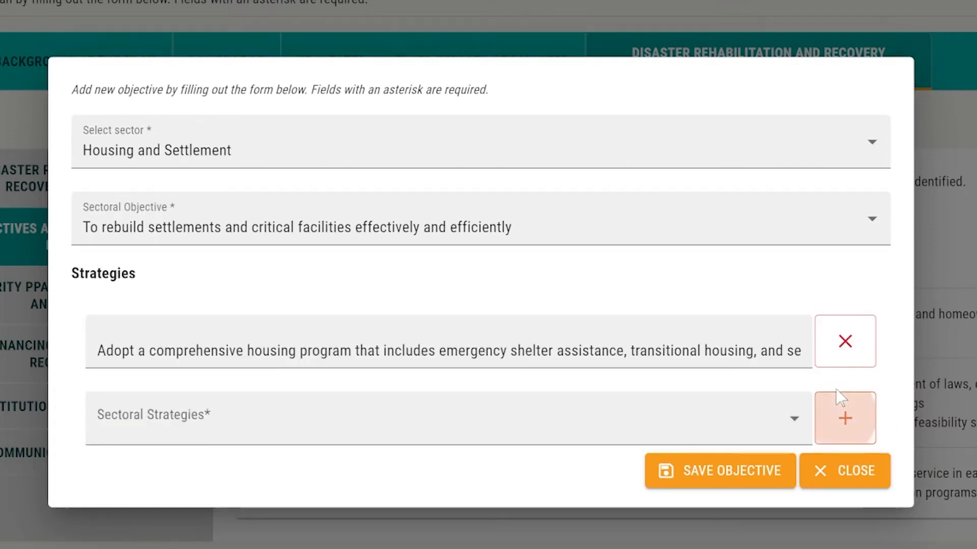
{"action": "left_click", "coordinate": [771, 460]}
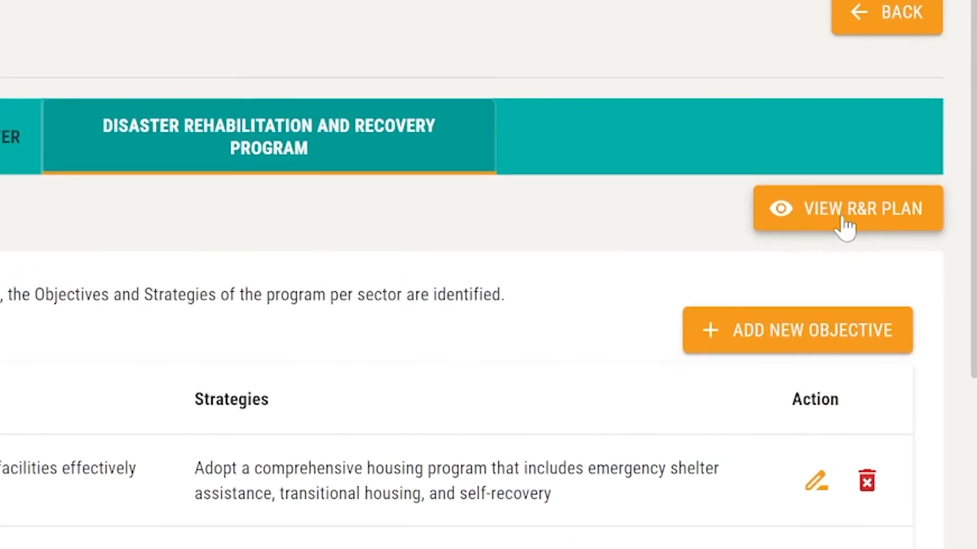
- Open the R&R plan report and examine its Objectives and Strategies of the Program section
{"action": "left_click", "coordinate": [847, 228]}
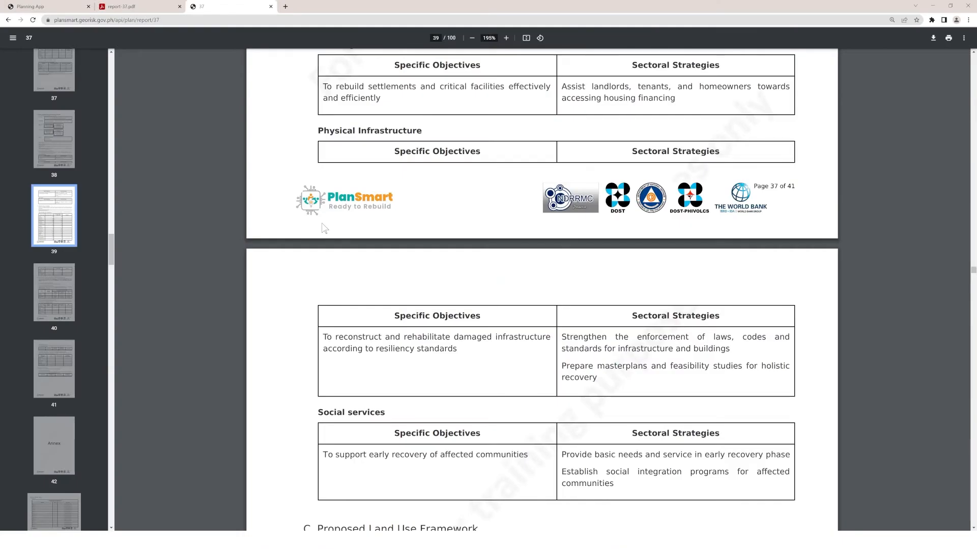
{"action": "scroll", "coordinate": [324, 229], "scroll_direction": "up", "scroll_amount": 4}
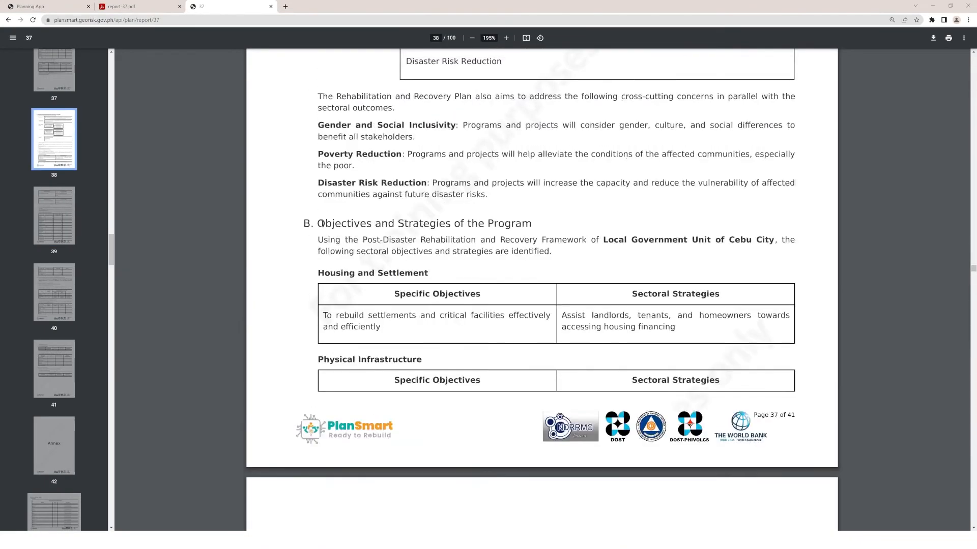